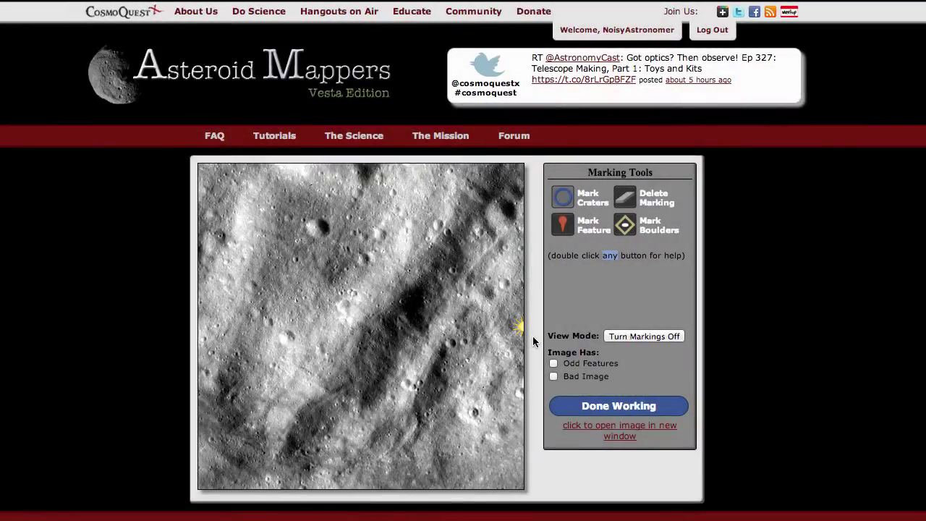
Step: Switch the Marking Tools to Mark Boulders and bring up its boulder-marking help text
click(533, 336)
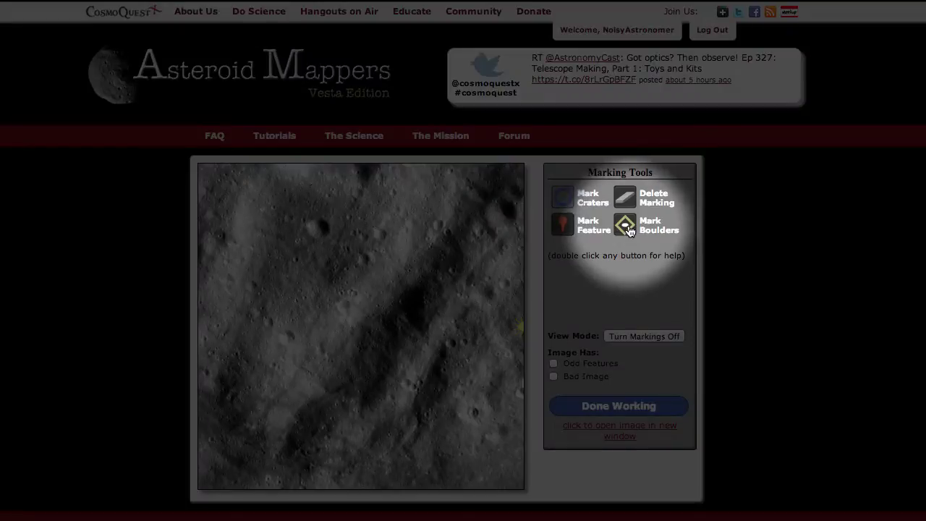
click(626, 227)
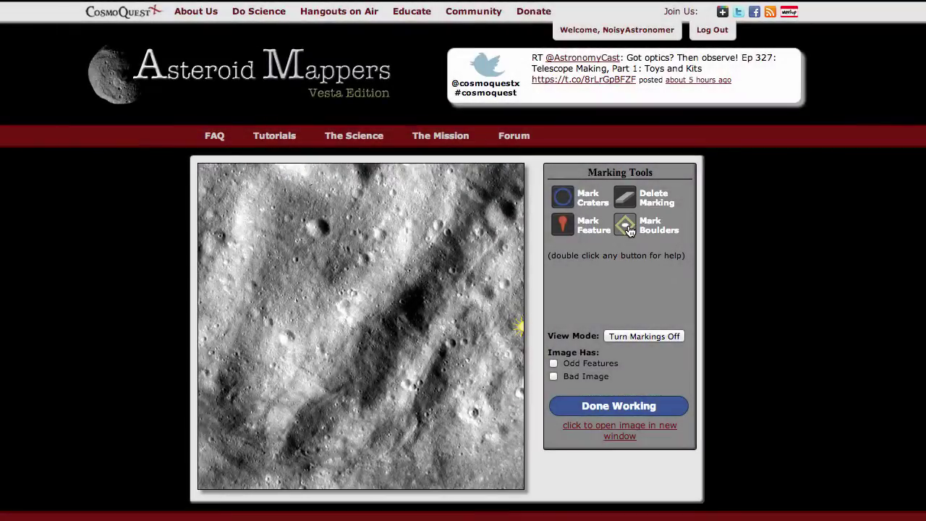
double_click(627, 227)
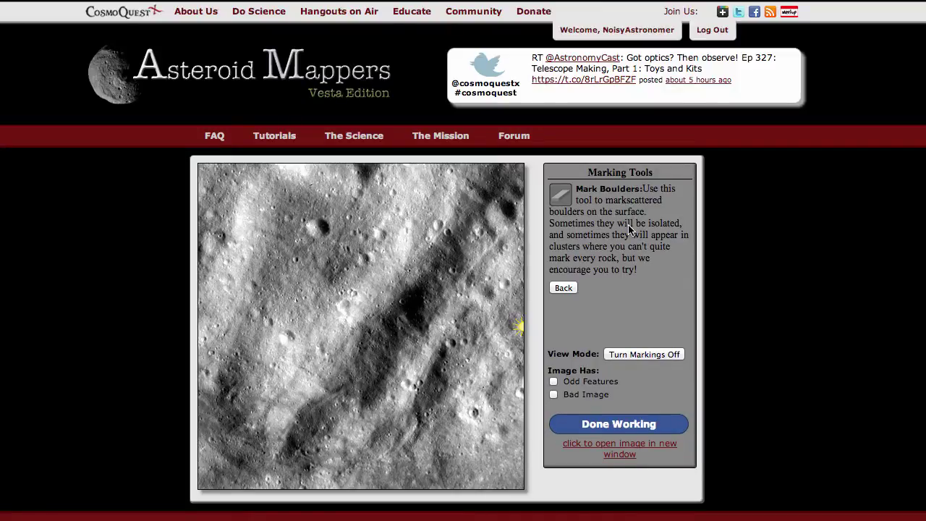
click(565, 288)
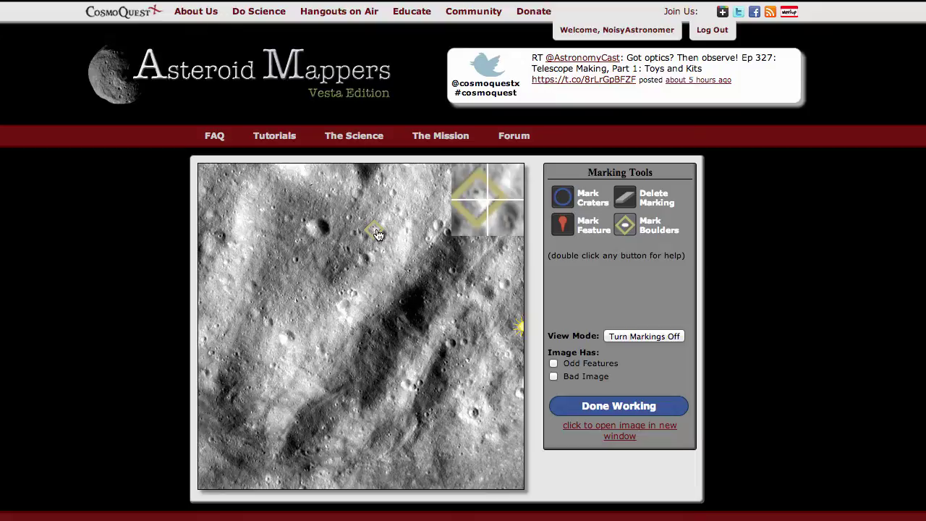
Step: Place a boulder diamond on the surface, nudge it onto the boulder, then delete it
click(375, 232)
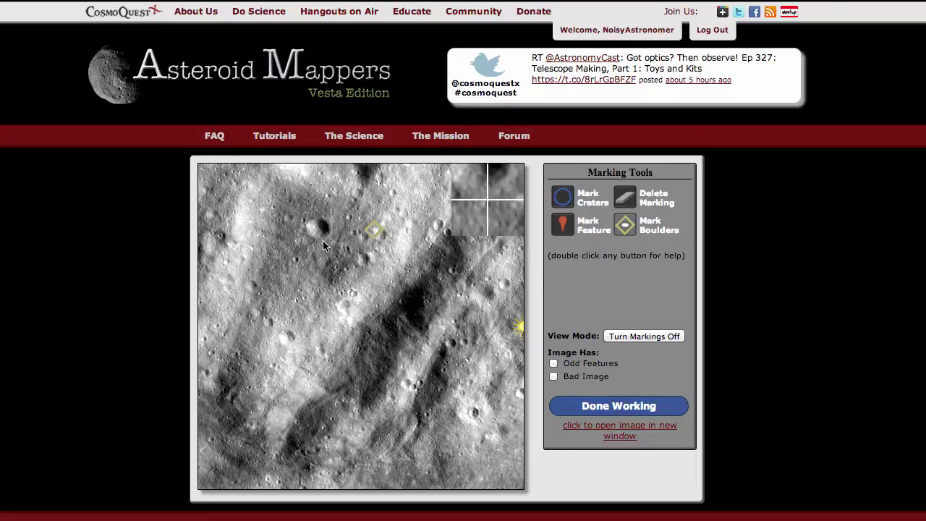
drag(369, 239, 371, 230)
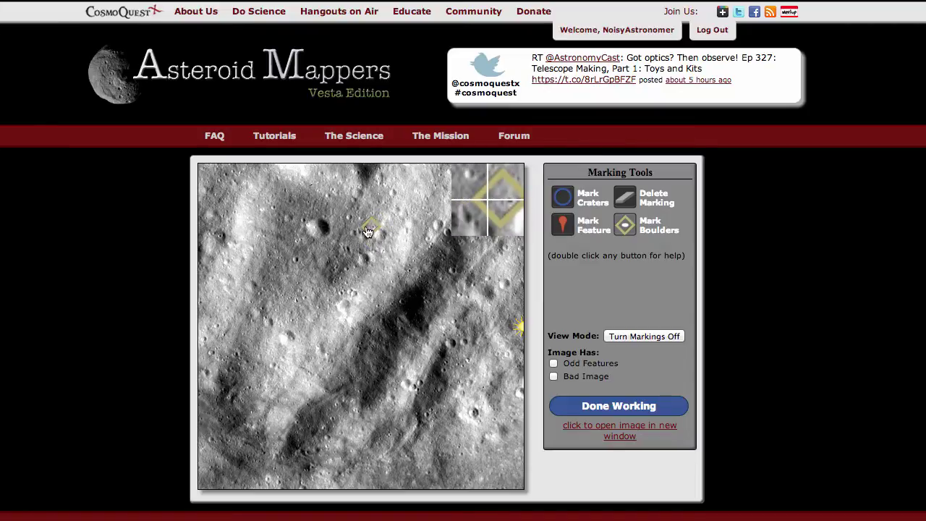
click(367, 228)
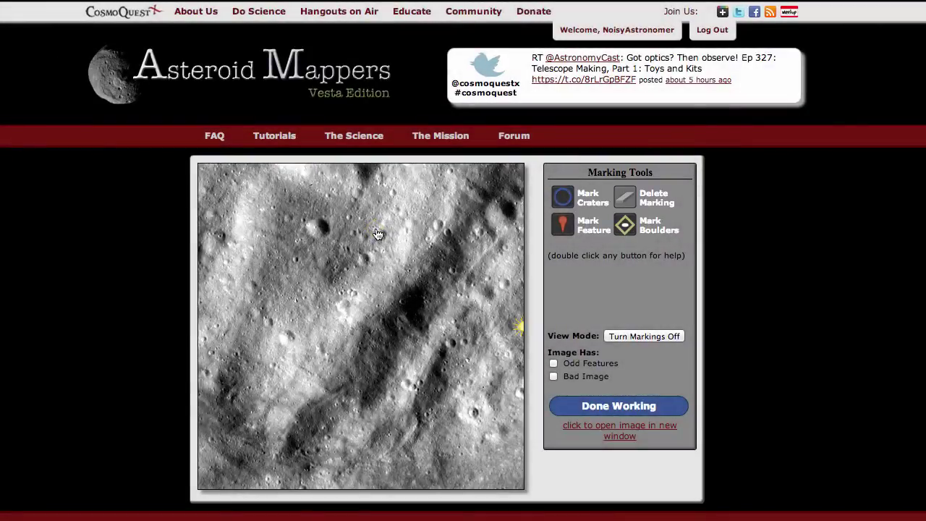
Step: Reselect Mark Boulders and place a boulder diamond near the upper-middle crater
click(626, 227)
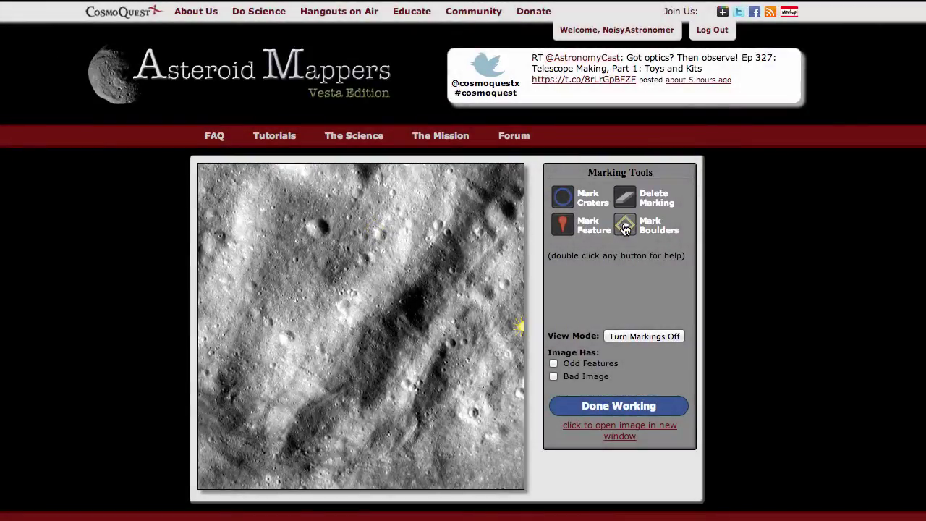
click(374, 228)
mouse_move(278, 141)
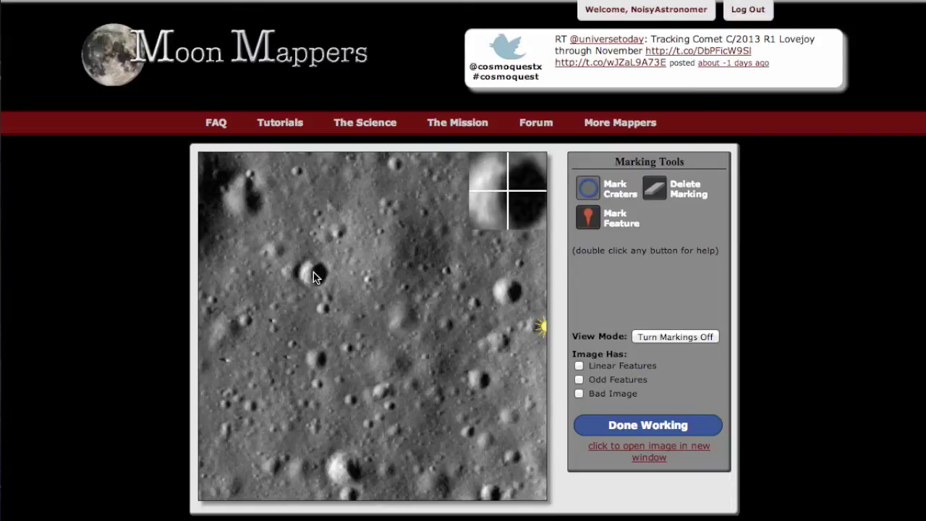
Step: Draw a green circle sized to the upper-left crater's rim, adding and removing a stray red pin
drag(314, 272, 316, 290)
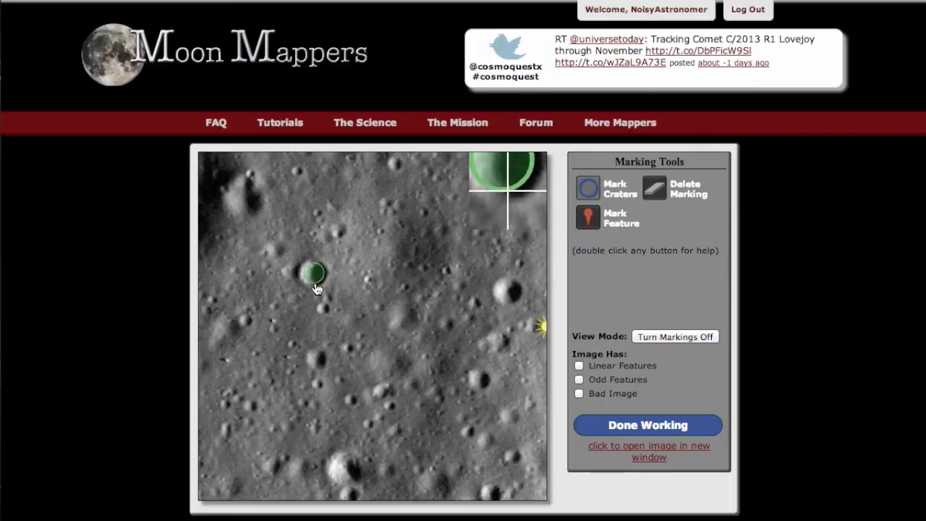
drag(316, 291, 317, 293)
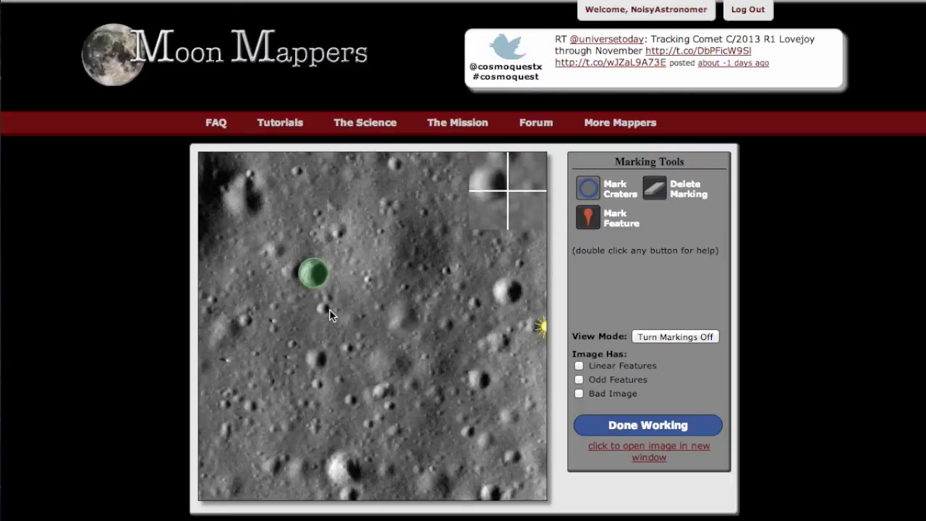
click(367, 281)
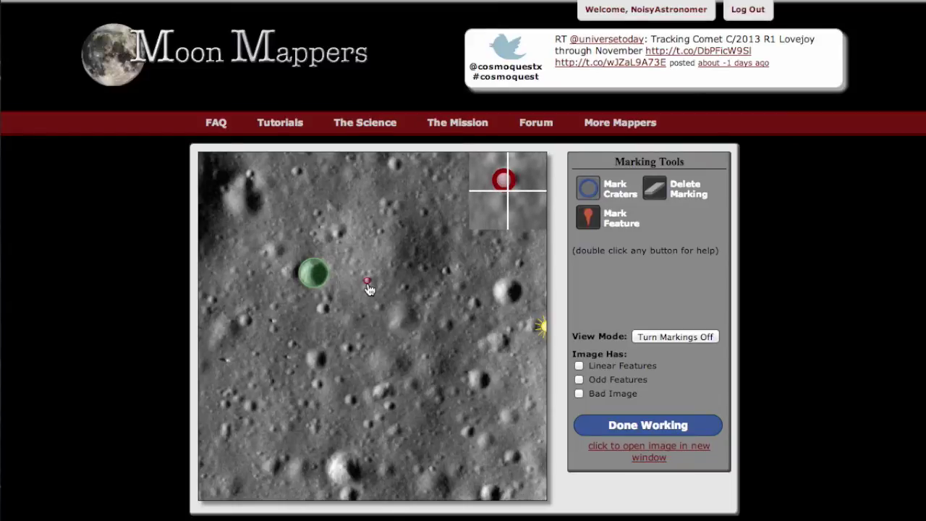
click(368, 287)
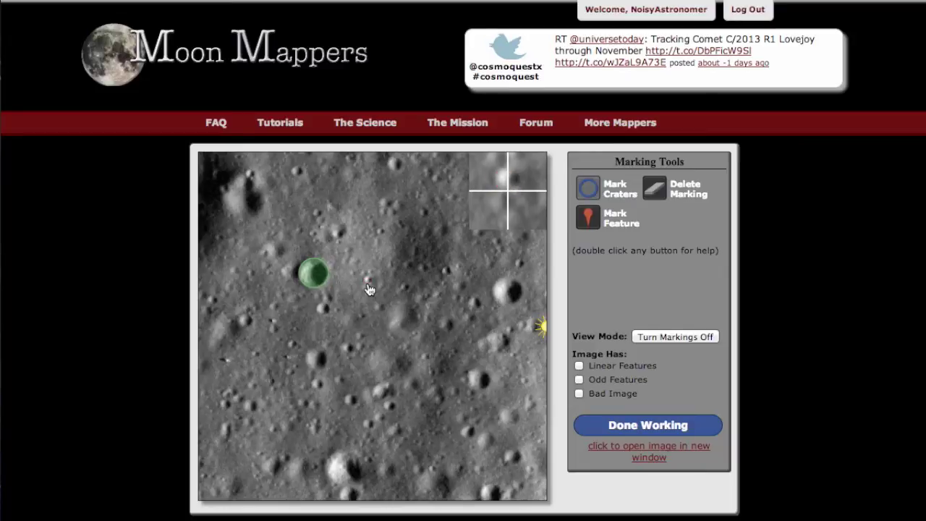
Step: Delete the upper-left crater circle, then redraw, shift and resize it to fit the rim
click(316, 282)
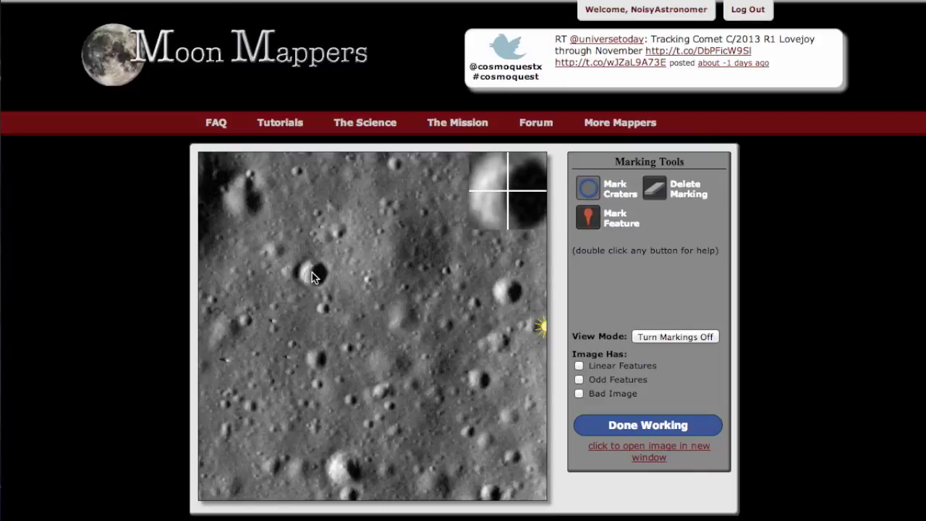
drag(313, 272, 316, 293)
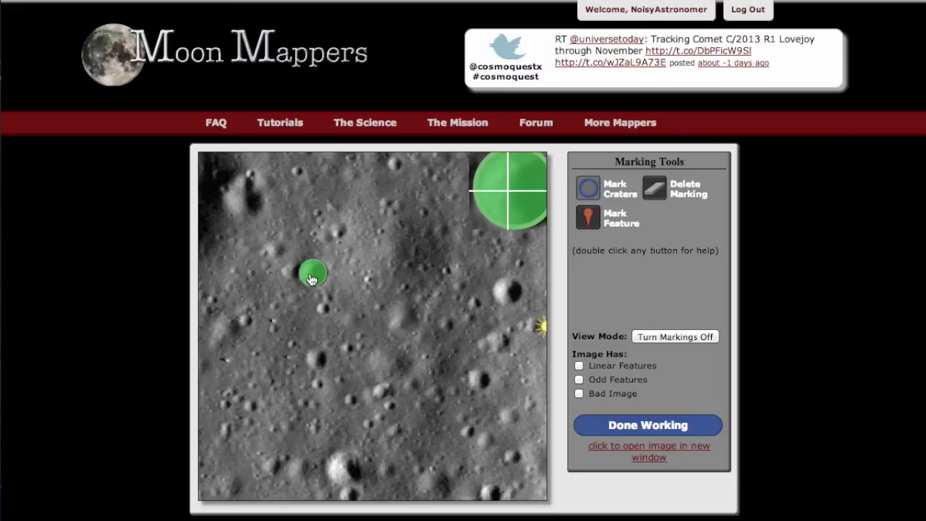
mouse_move(313, 279)
mouse_down()
mouse_move(325, 287)
mouse_move(305, 292)
mouse_move(297, 266)
mouse_move(325, 271)
mouse_move(315, 281)
mouse_move(342, 307)
mouse_move(321, 275)
mouse_move(323, 287)
mouse_up()
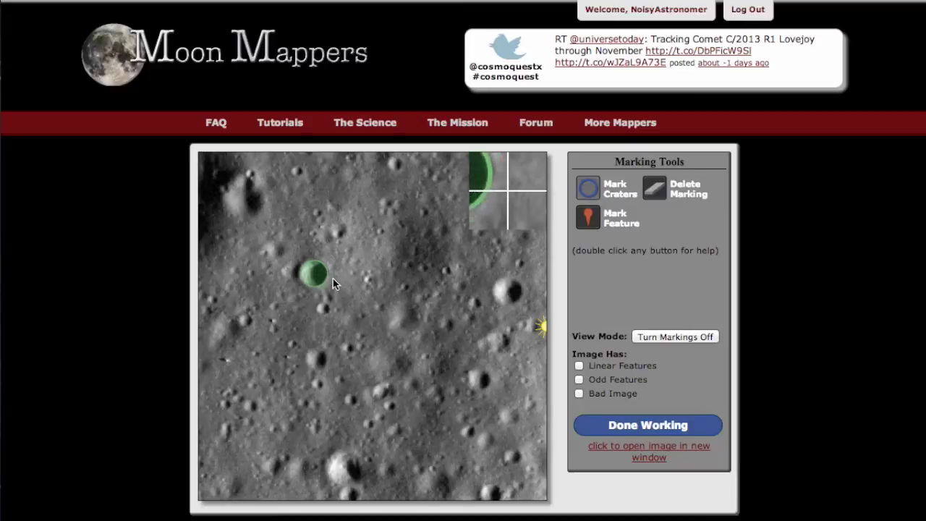
mouse_move(321, 283)
mouse_down()
mouse_move(312, 272)
mouse_move(321, 290)
mouse_up()
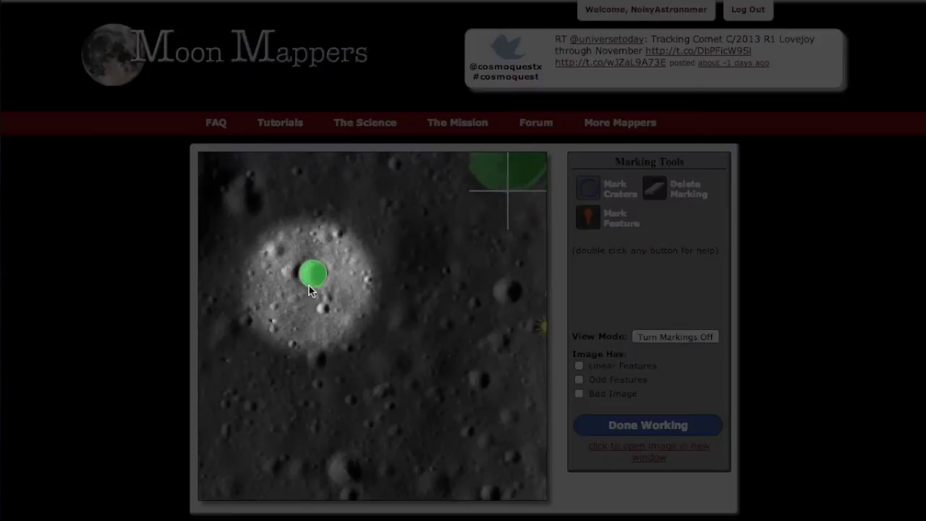
Step: Delete the upper-left crater circle and draw a new one centred on that crater
click(657, 193)
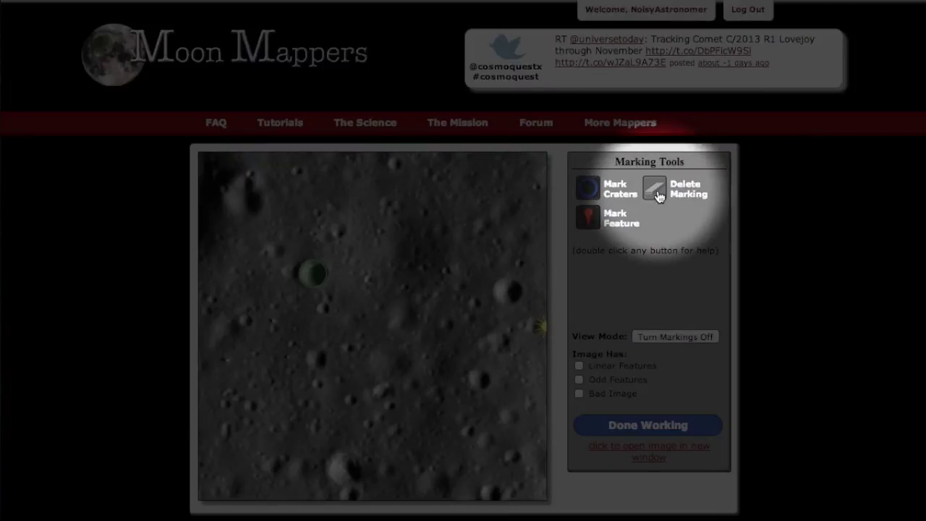
click(315, 275)
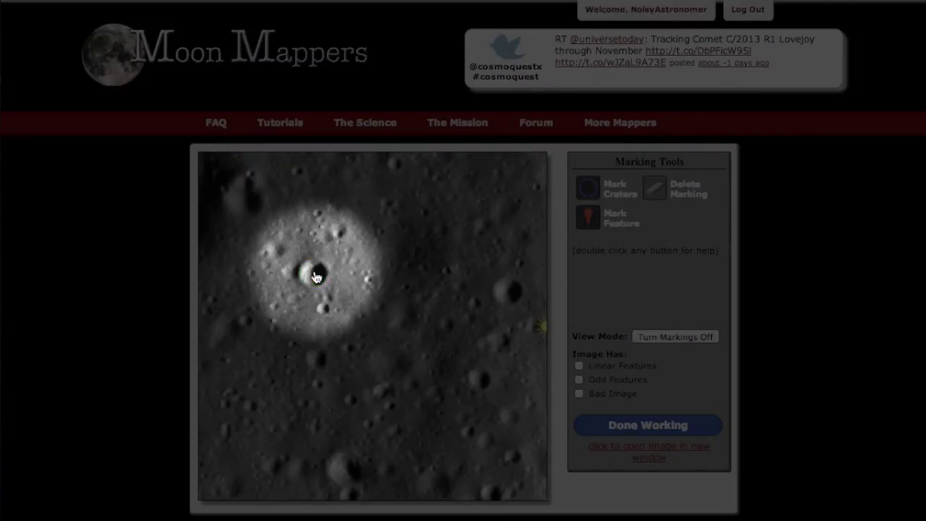
click(587, 188)
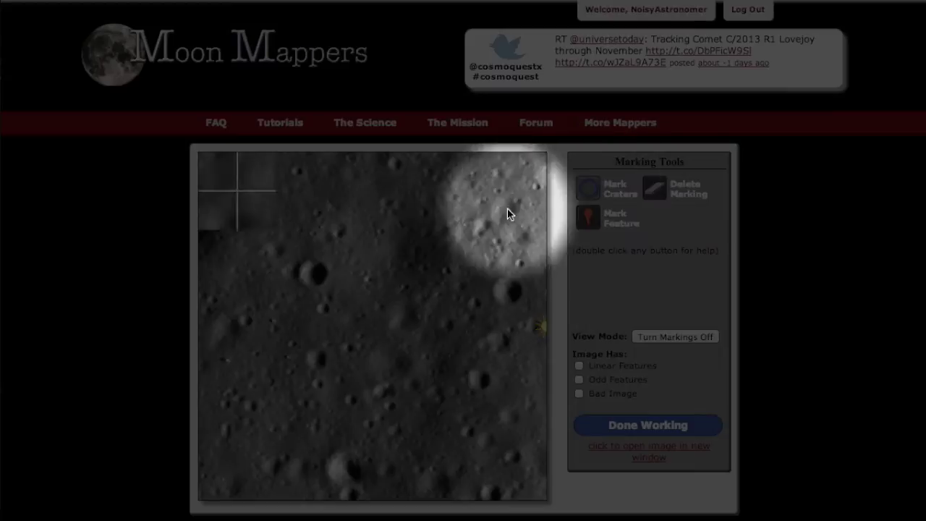
drag(315, 277, 319, 289)
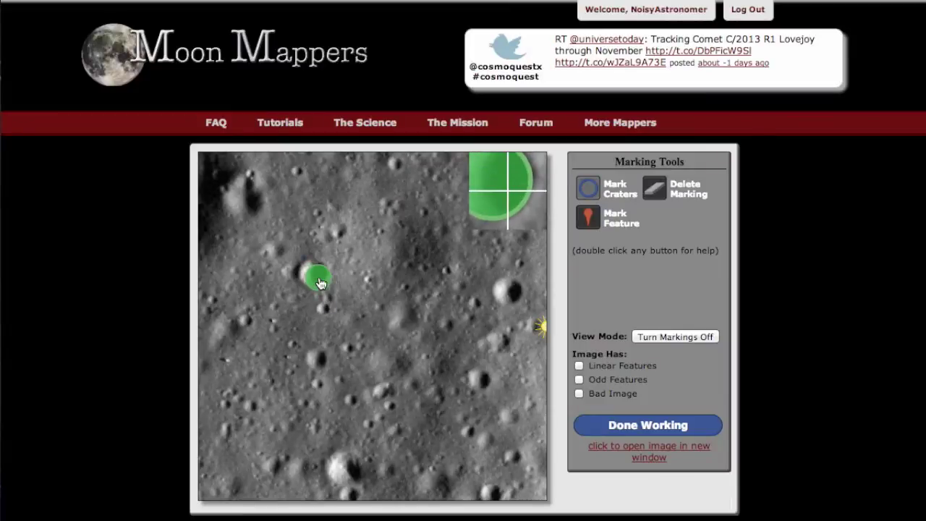
drag(320, 283, 315, 280)
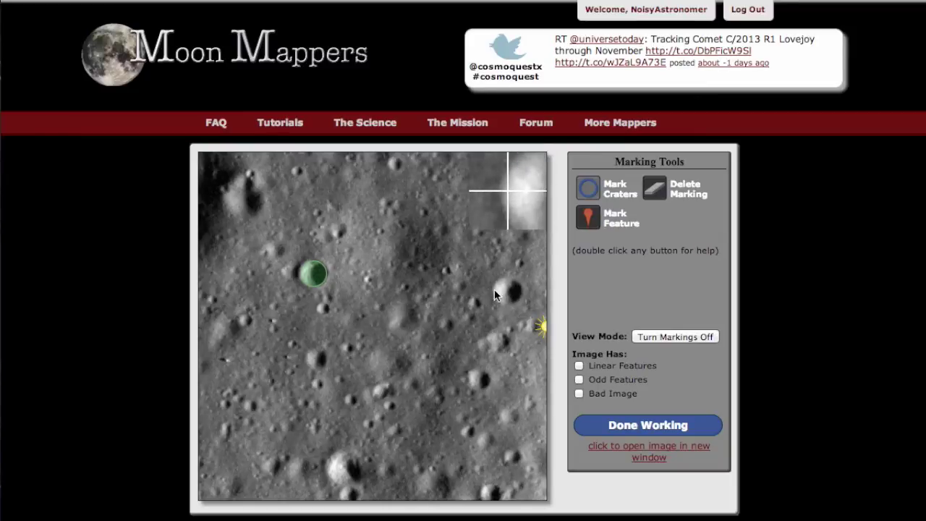
Step: Circle the small crater on the right and fit a large circle over the big central crater
drag(508, 293, 510, 312)
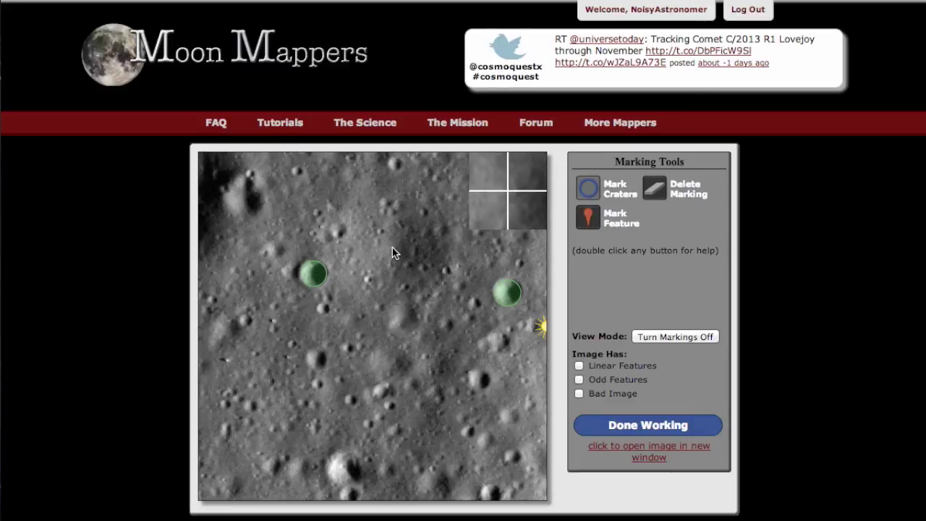
drag(392, 246, 413, 311)
mouse_move(413, 271)
mouse_down()
mouse_move(321, 254)
mouse_move(393, 252)
mouse_up()
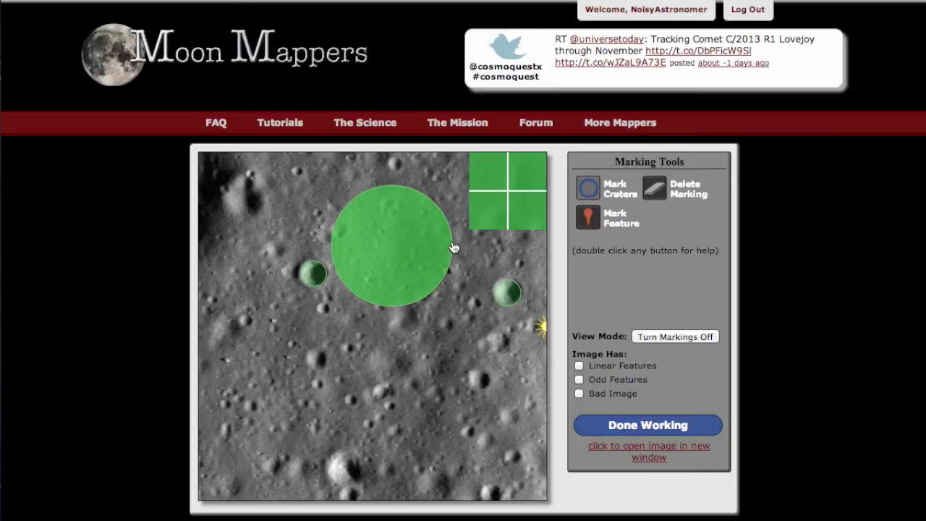
drag(416, 257, 390, 254)
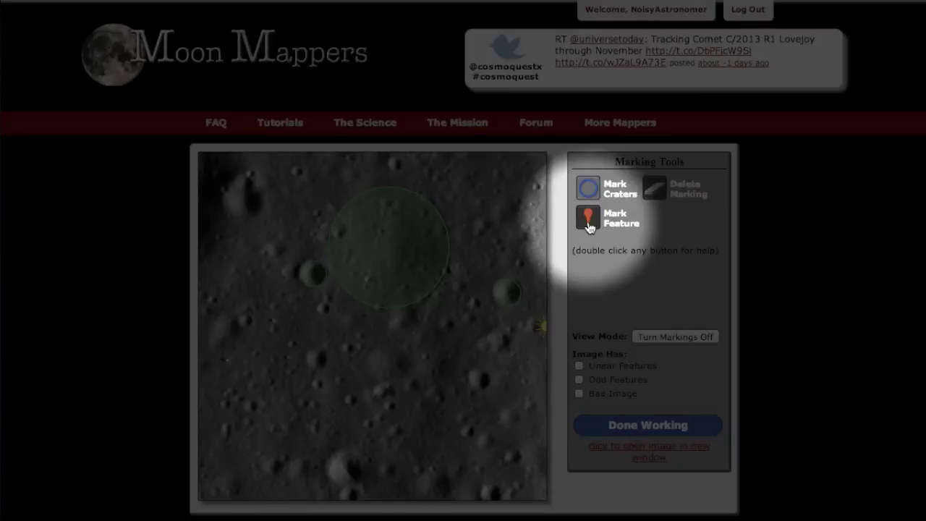
Step: Drop a red feature pin on the left of the image using Mark Feature
click(589, 224)
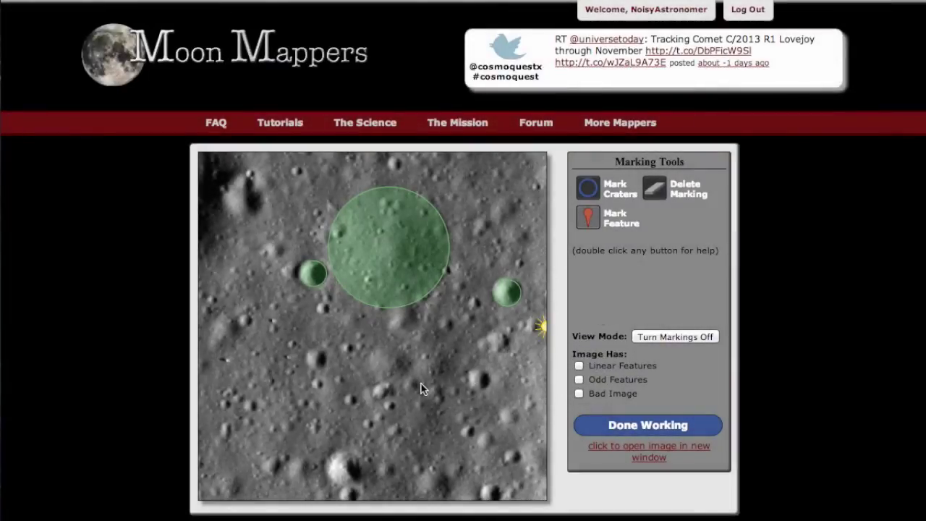
click(226, 360)
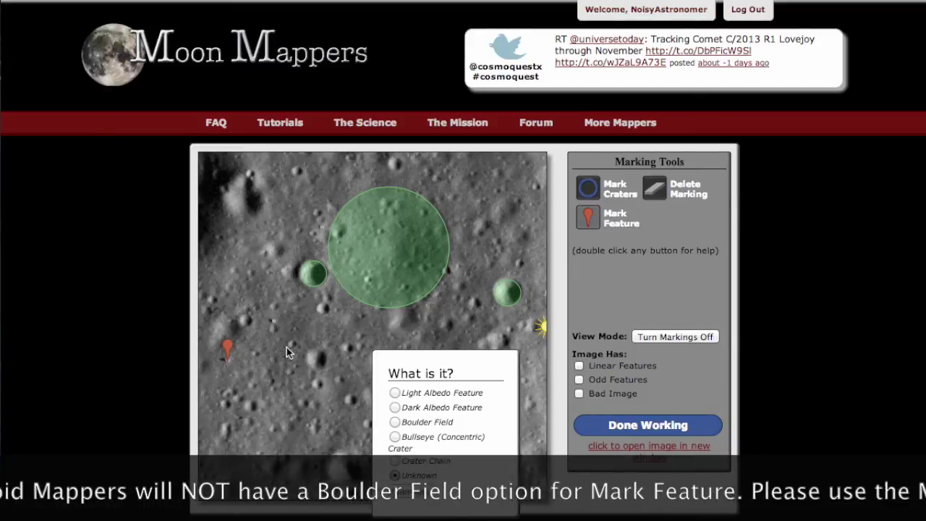
Step: Classify the left-side feature pin as a Boulder Field and confirm it
click(395, 423)
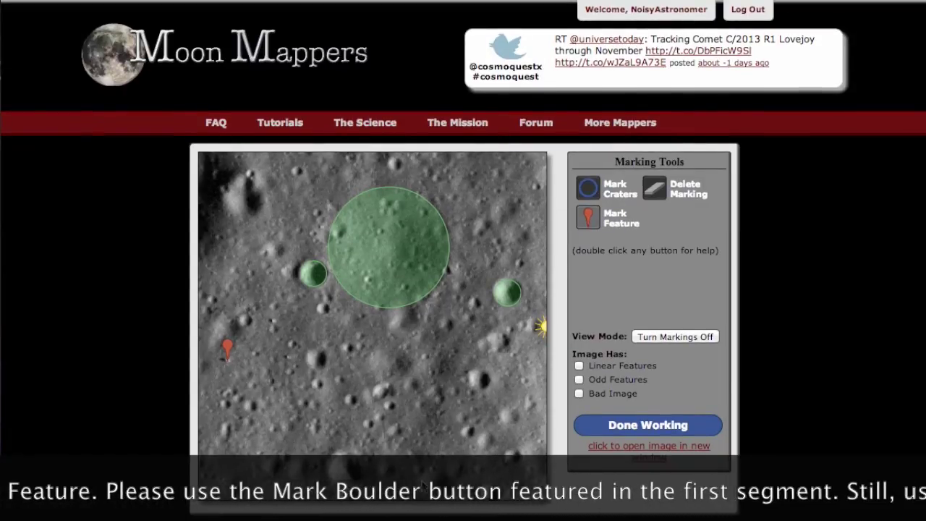
mouse_move(227, 358)
mouse_down()
mouse_move(235, 346)
mouse_move(254, 360)
mouse_move(255, 377)
mouse_move(219, 360)
mouse_move(241, 352)
mouse_move(255, 360)
mouse_move(223, 362)
mouse_move(233, 353)
mouse_move(241, 356)
mouse_move(227, 362)
mouse_up()
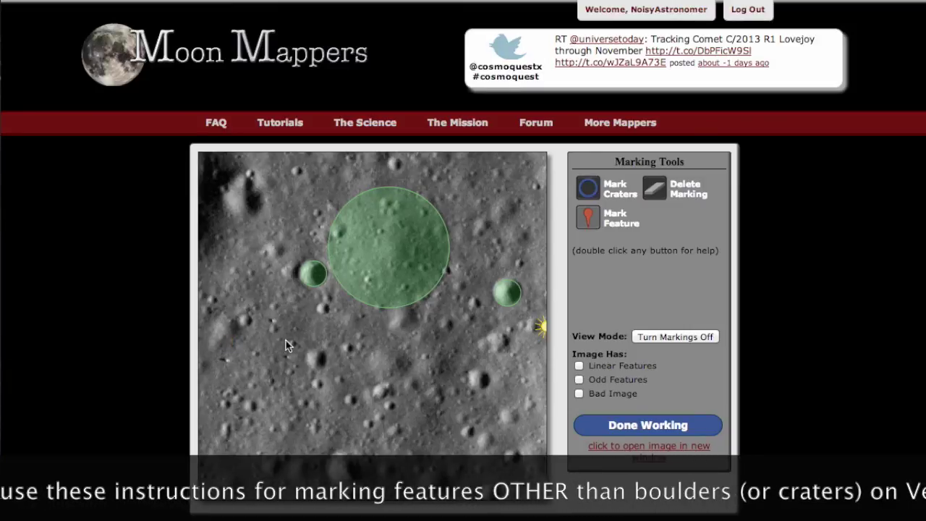
Step: Remove the stray feature pin from the left of the image and reselect Mark Feature
click(225, 356)
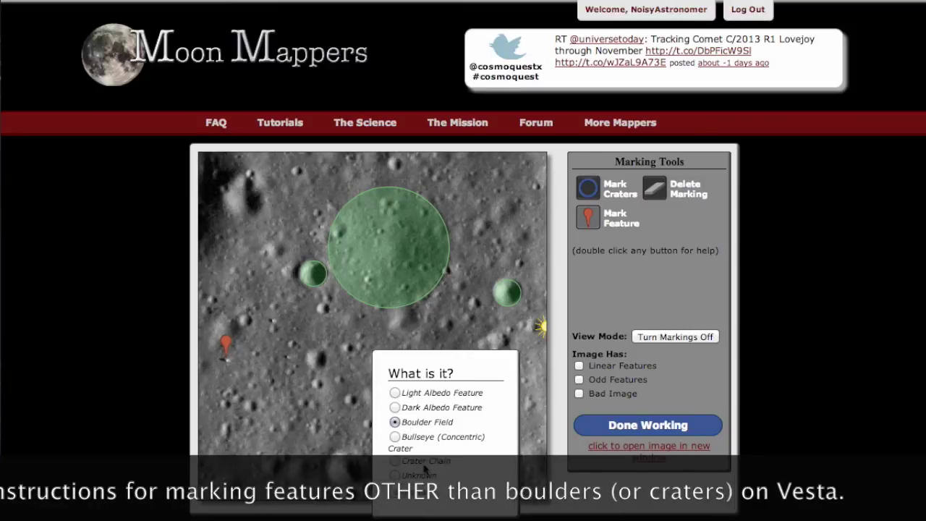
click(587, 217)
click(225, 345)
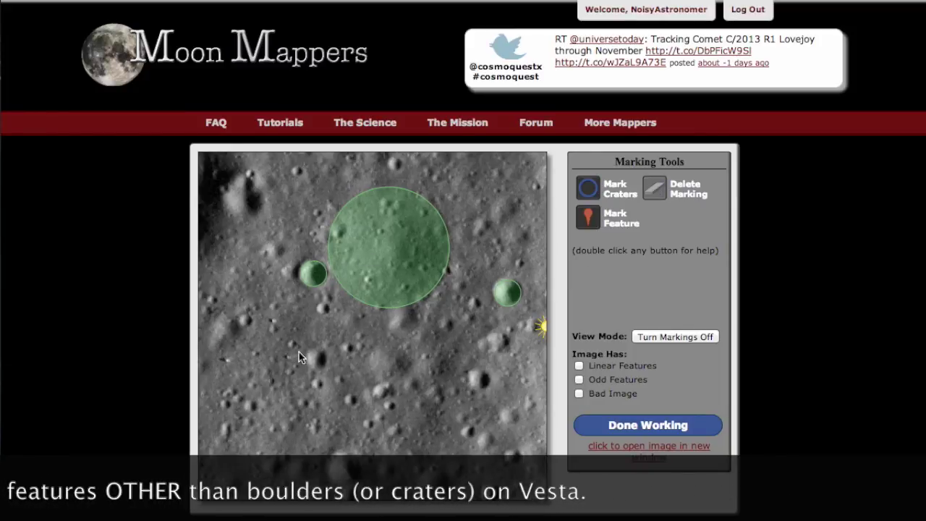
click(583, 212)
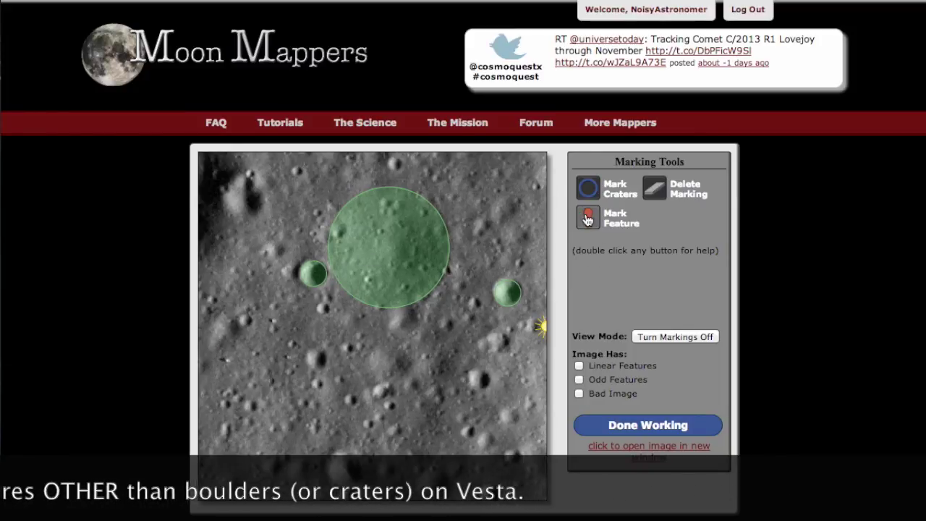
Step: Drop three feature pins on the left side, confirming each as a Boulder Field
click(225, 362)
click(414, 492)
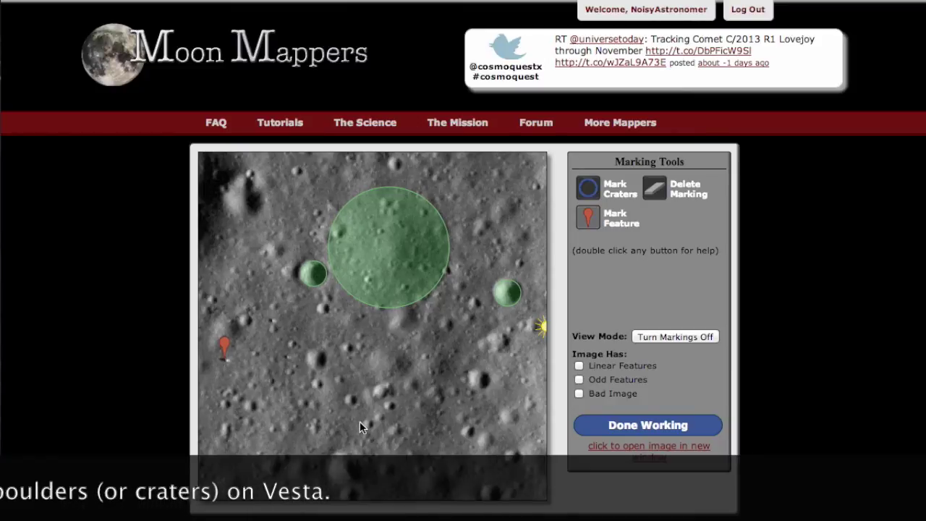
click(271, 323)
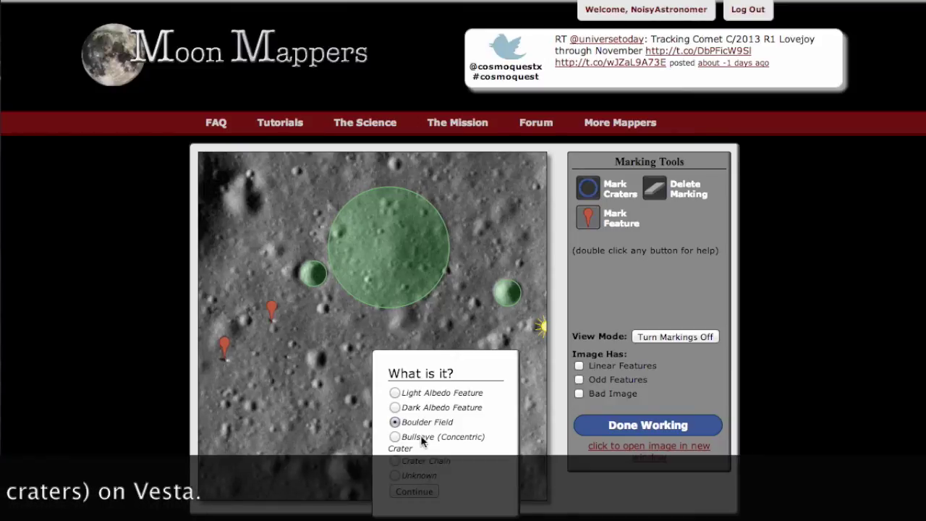
click(414, 492)
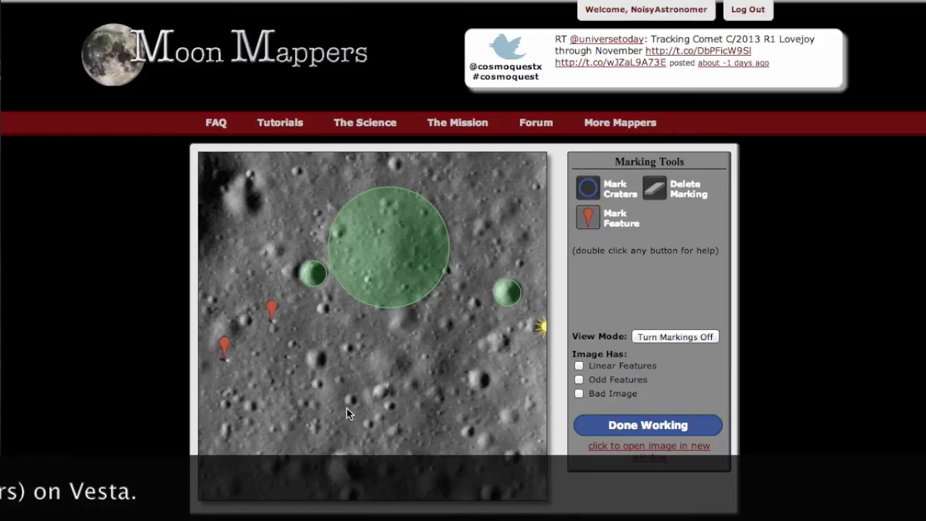
click(288, 357)
click(408, 492)
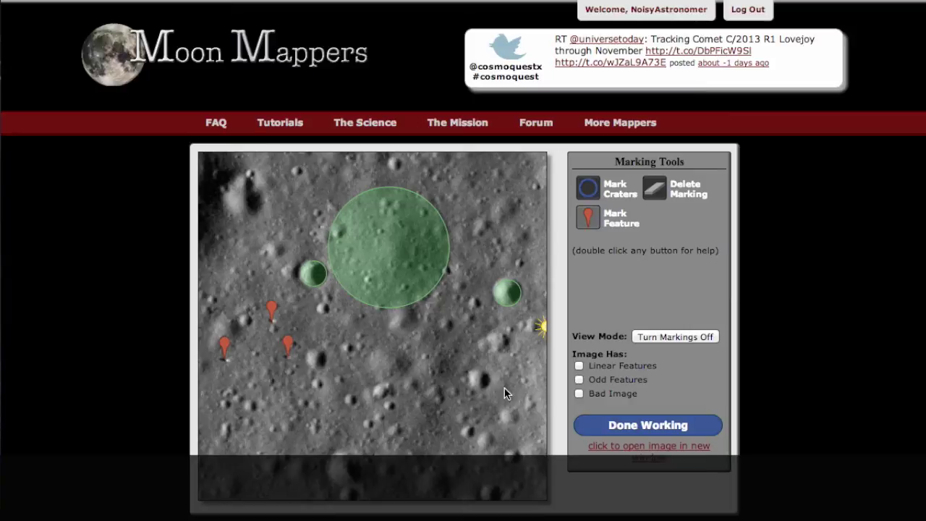
Step: Reconfirm the third pin as Boulder Field, nudge it lower, then return to Mark Craters
click(289, 349)
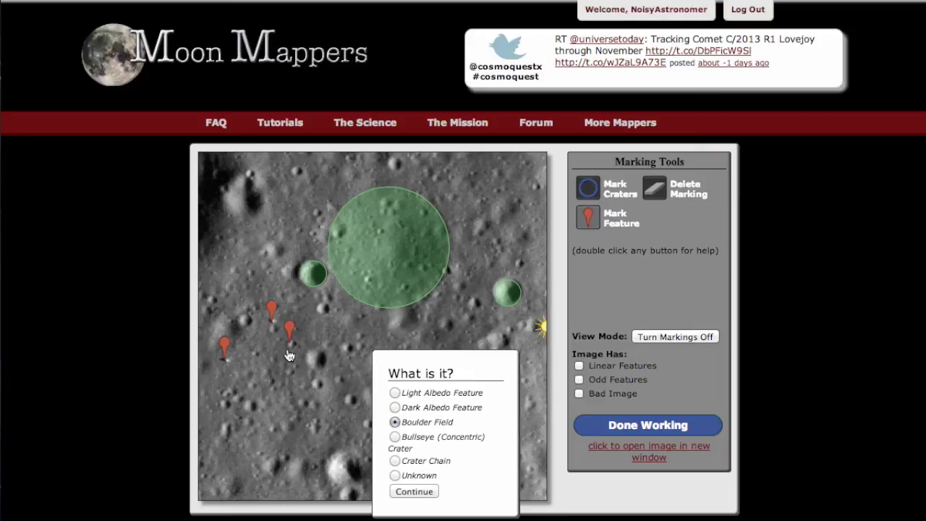
click(415, 491)
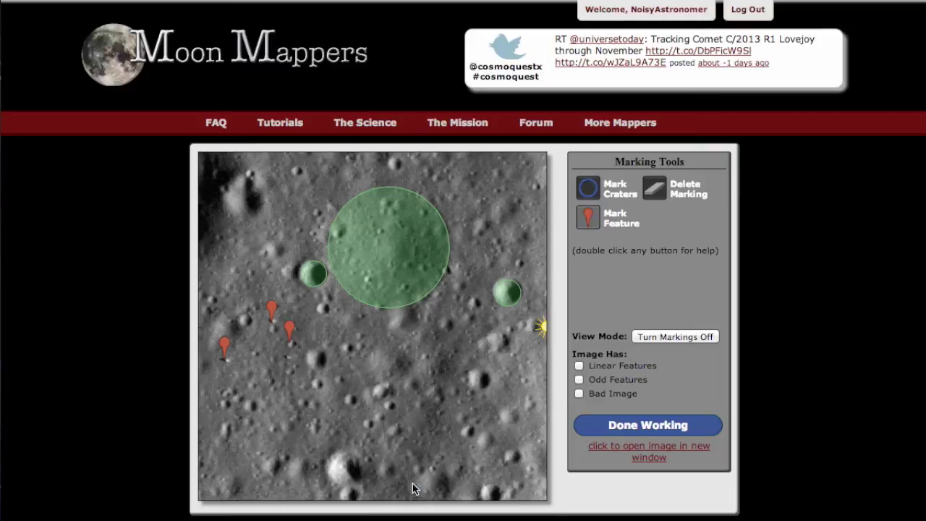
drag(293, 334, 288, 357)
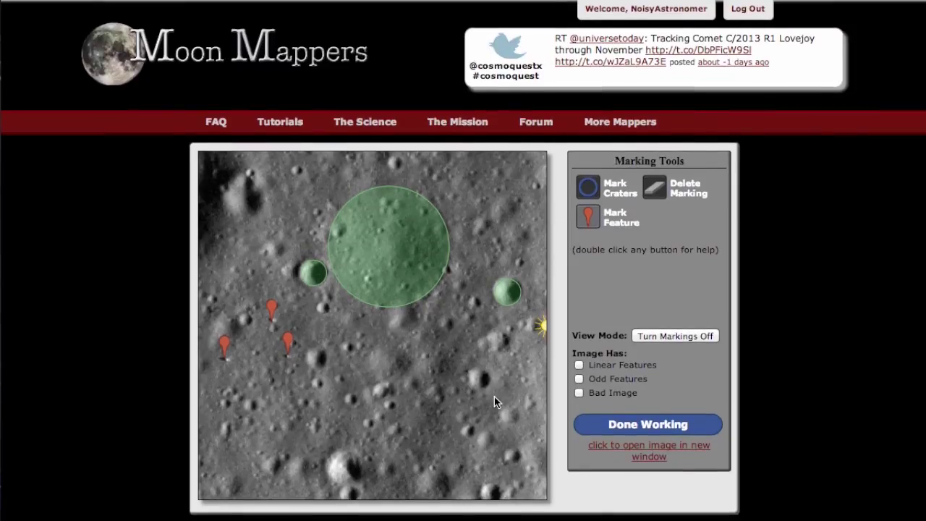
click(589, 190)
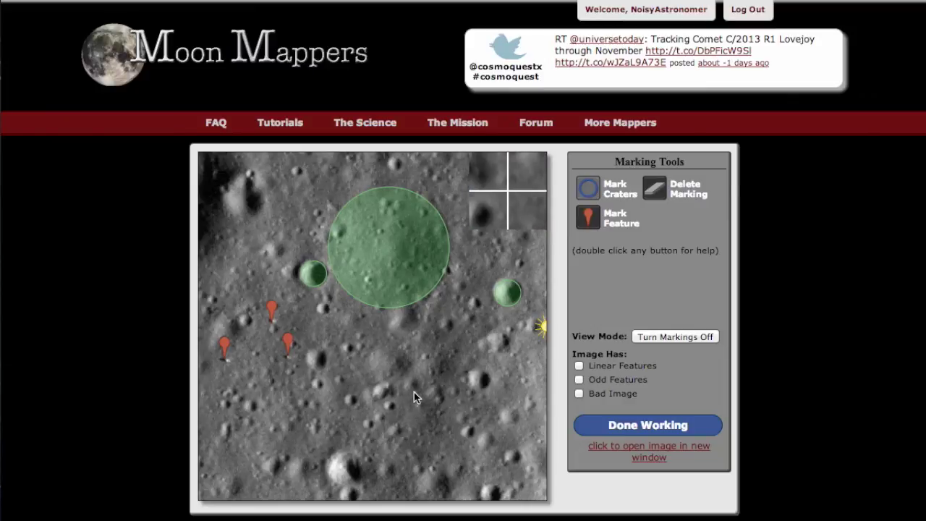
Step: Circle craters below the large one, lower right, bottom edge, left of centre, upper left and top
drag(405, 319, 409, 330)
drag(479, 379, 486, 387)
drag(343, 469, 356, 499)
drag(488, 494, 495, 500)
drag(317, 358, 326, 364)
drag(244, 199, 260, 206)
drag(395, 165, 399, 170)
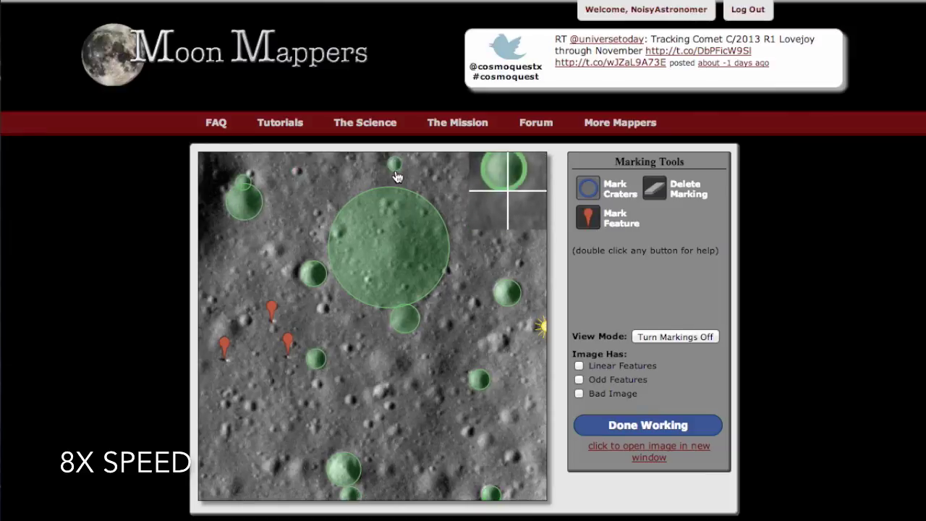
drag(380, 392, 382, 403)
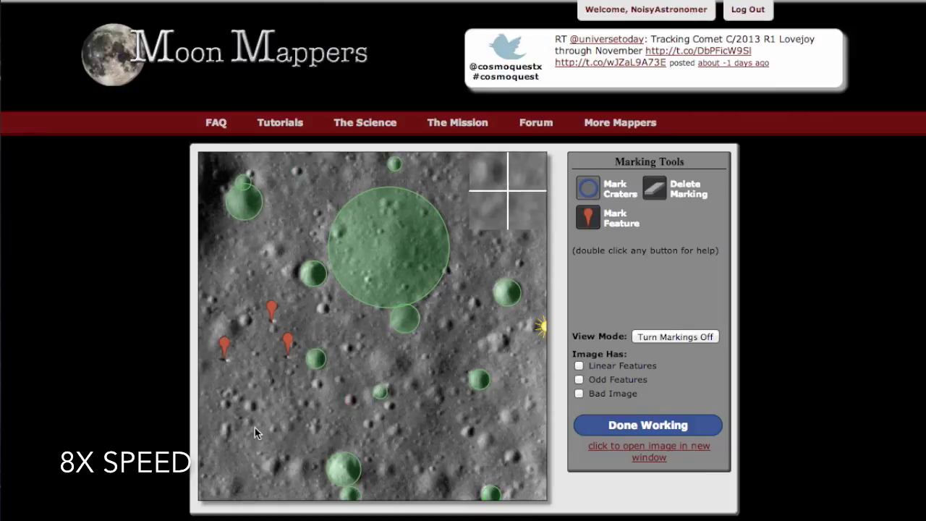
drag(433, 486, 447, 487)
Step: Circle small craters on the right side, below centre, bottom left and near the left pins
drag(512, 457, 519, 461)
drag(485, 441, 490, 449)
drag(508, 417, 516, 421)
drag(497, 340, 501, 351)
drag(388, 361, 396, 381)
drag(245, 319, 250, 324)
drag(272, 465, 303, 473)
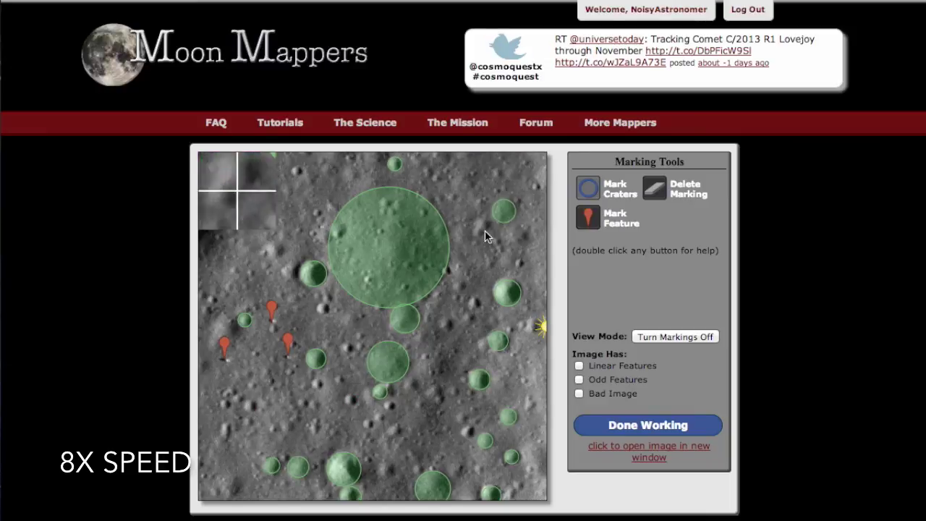
drag(274, 250, 276, 260)
drag(226, 327, 235, 340)
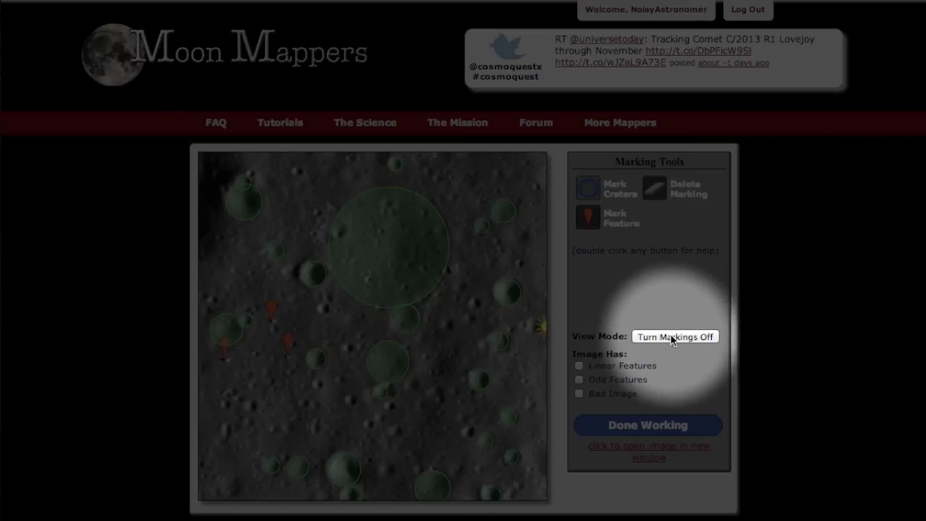
click(672, 337)
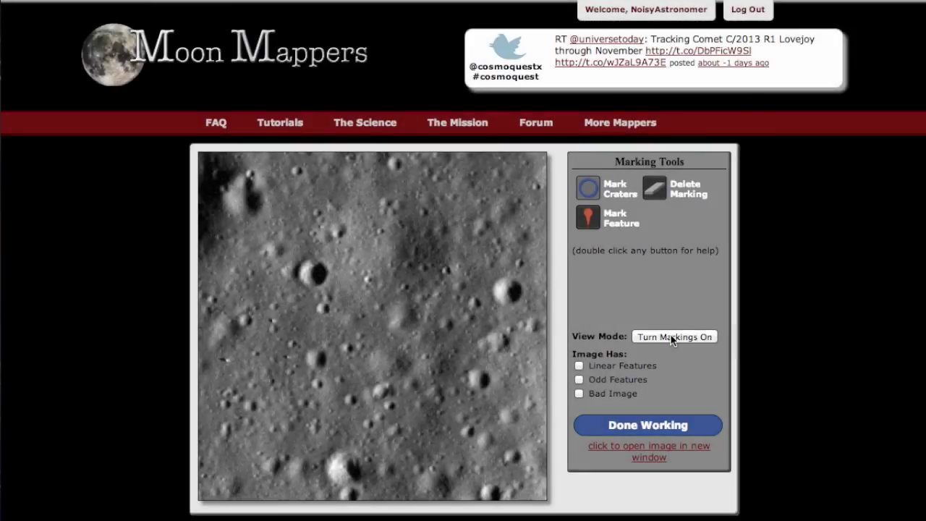
click(672, 337)
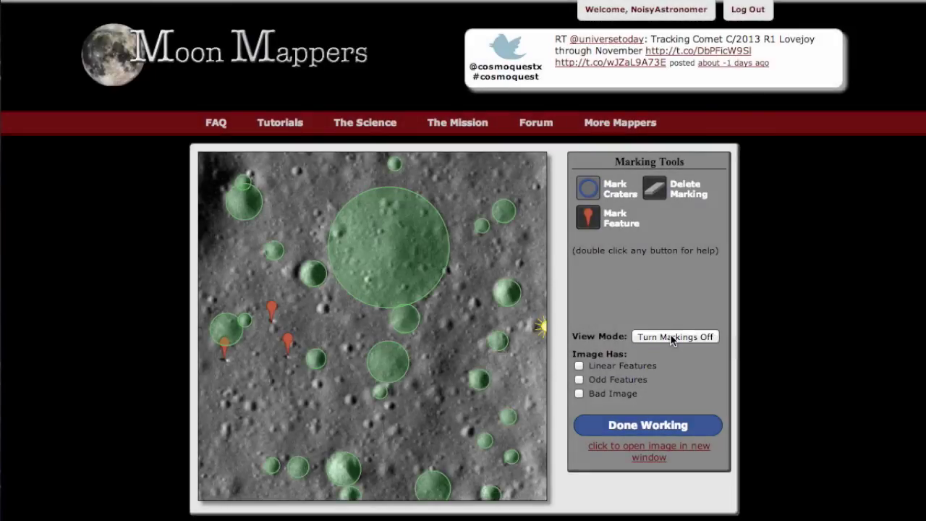